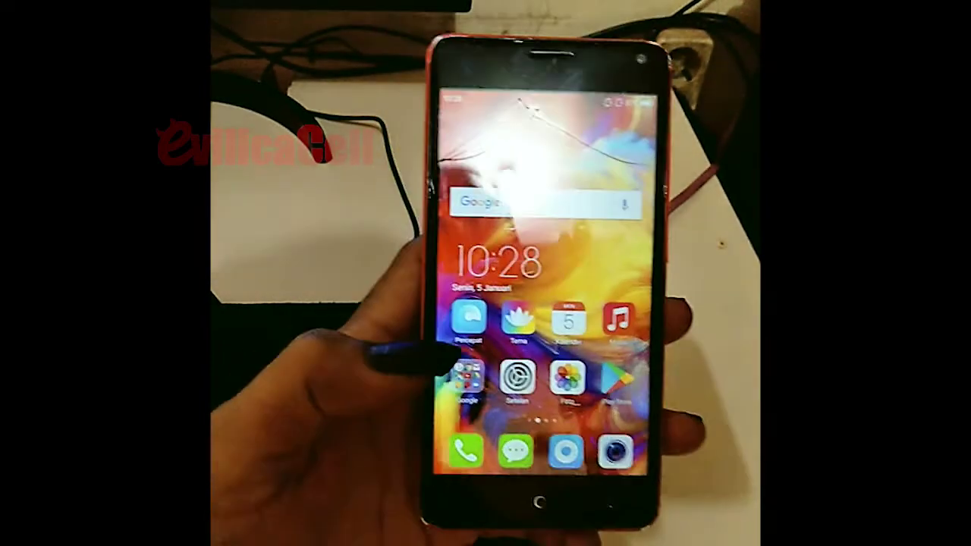
Dial the code *#06# in the phone's dialer to show its device identifiers.
left_click(465, 450)
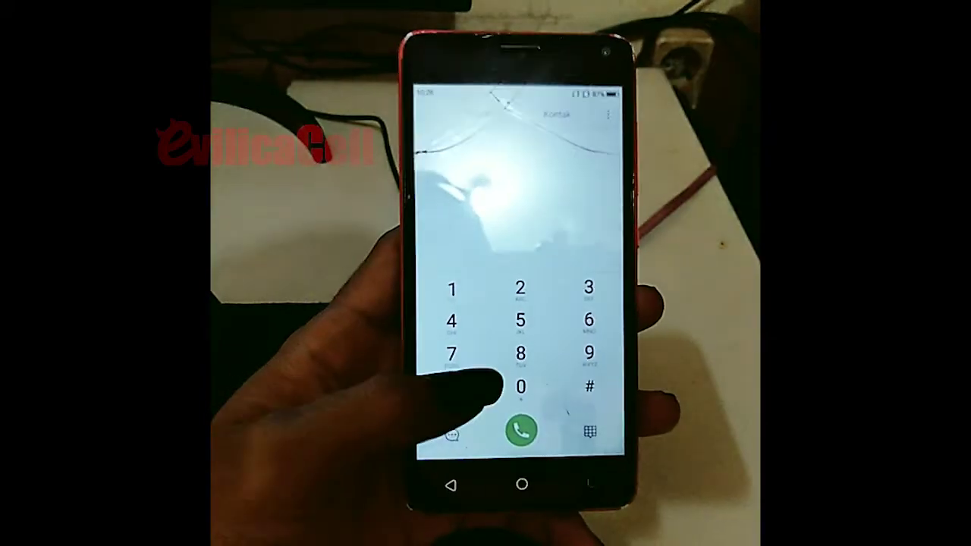
type("*#0")
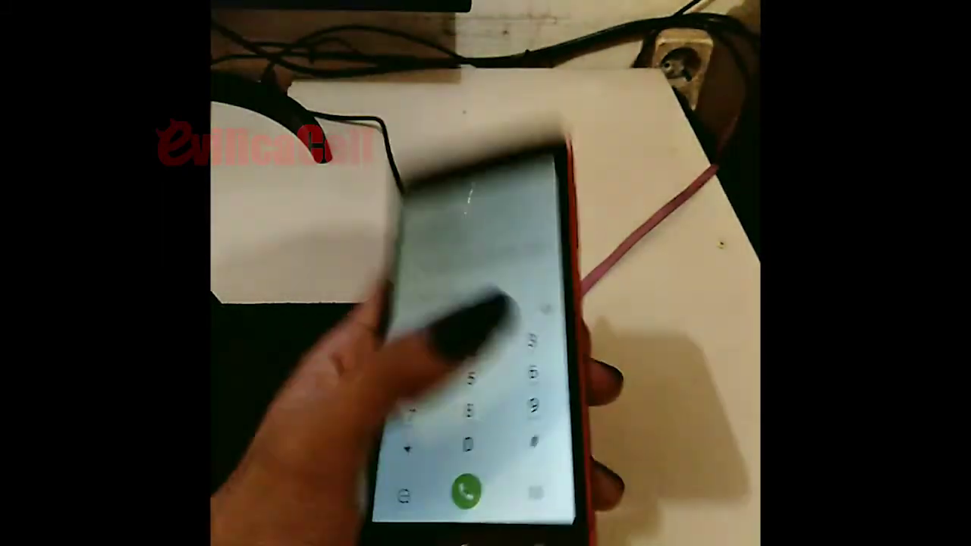
type("6#")
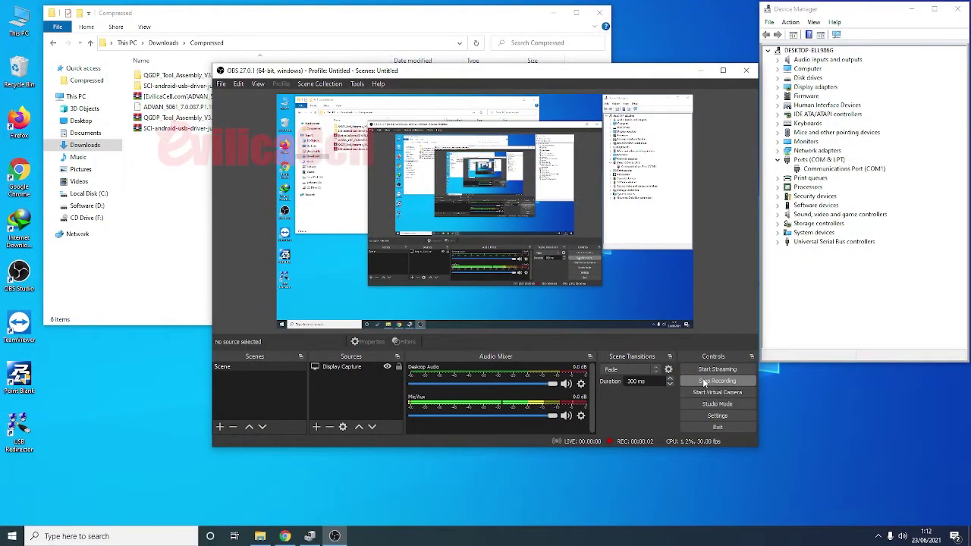
Review the firmware, QGDP tool and USB driver archives and their extracted copies in the Compressed downloads folder.
left_click(699, 70)
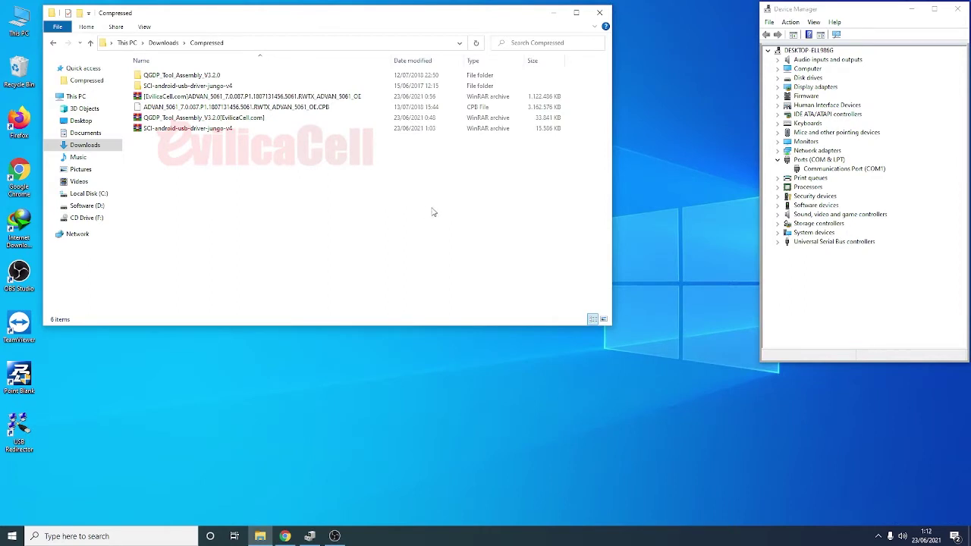
left_click(197, 97)
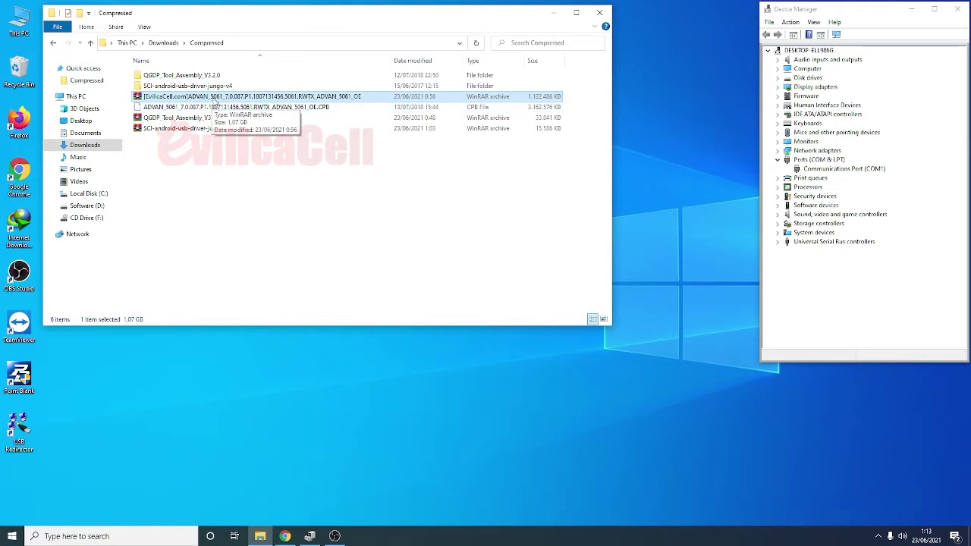
left_click(214, 100)
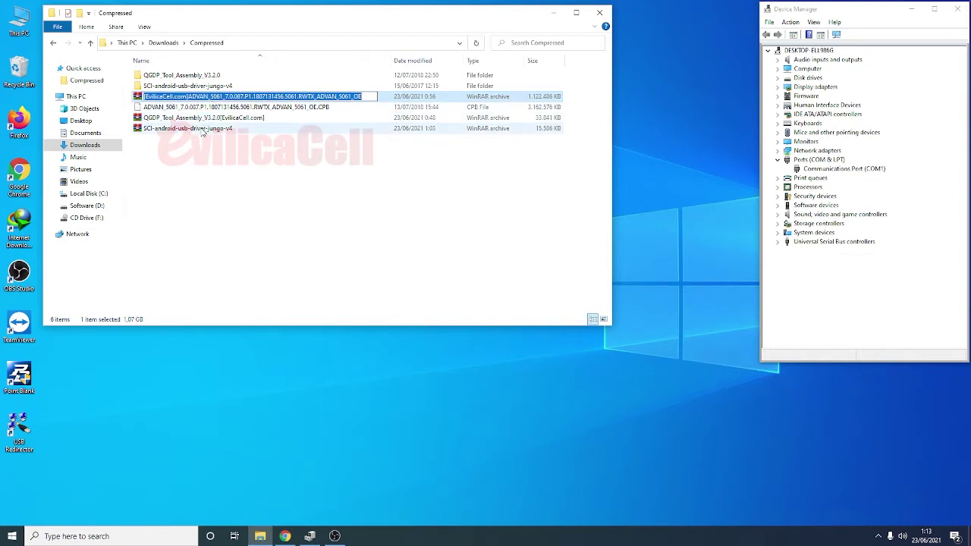
left_click(203, 129)
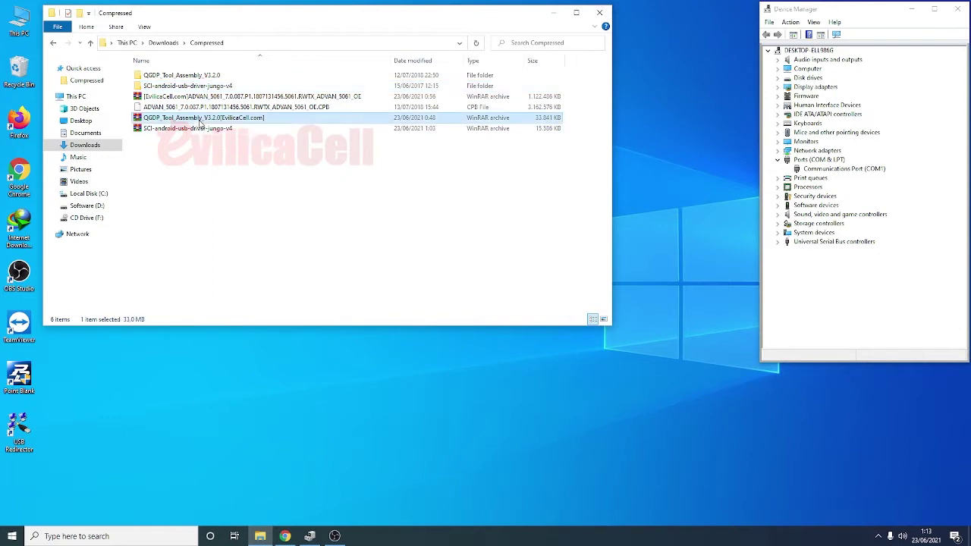
left_click(197, 118)
left_click(201, 98)
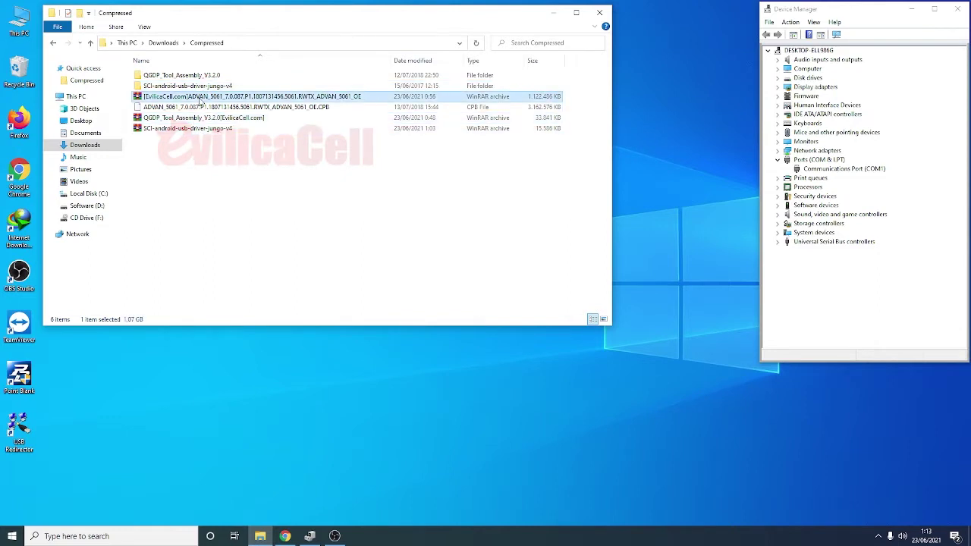
right_click(201, 99)
left_click(223, 140)
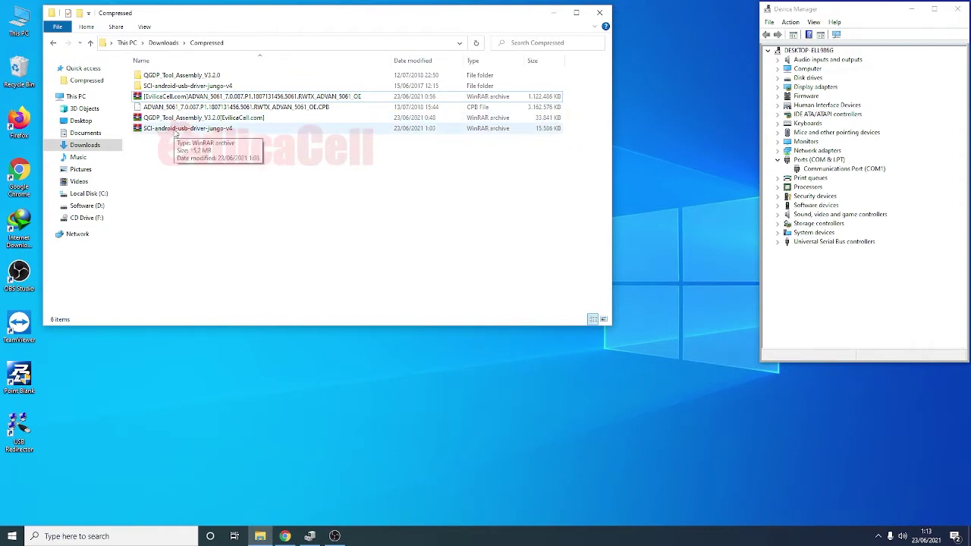
left_click(166, 119)
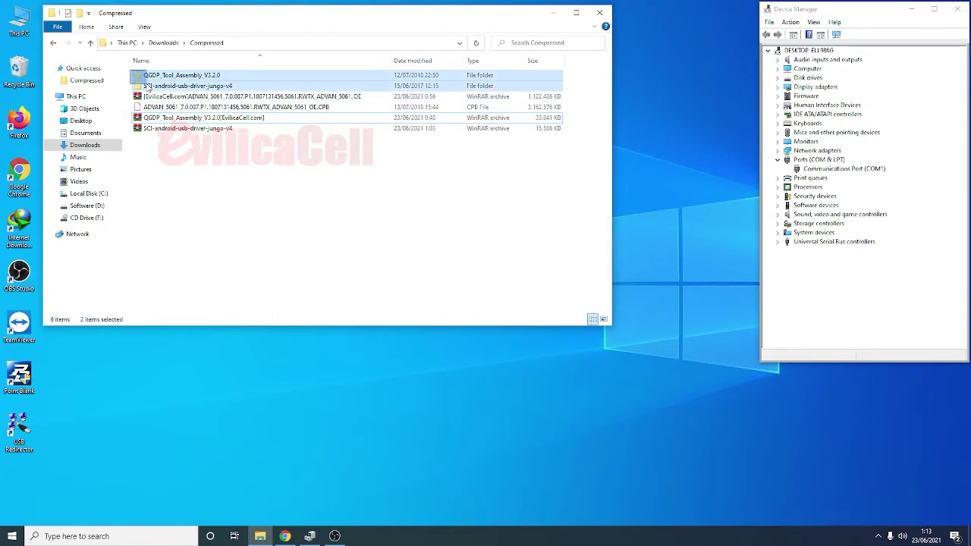
left_click(176, 109)
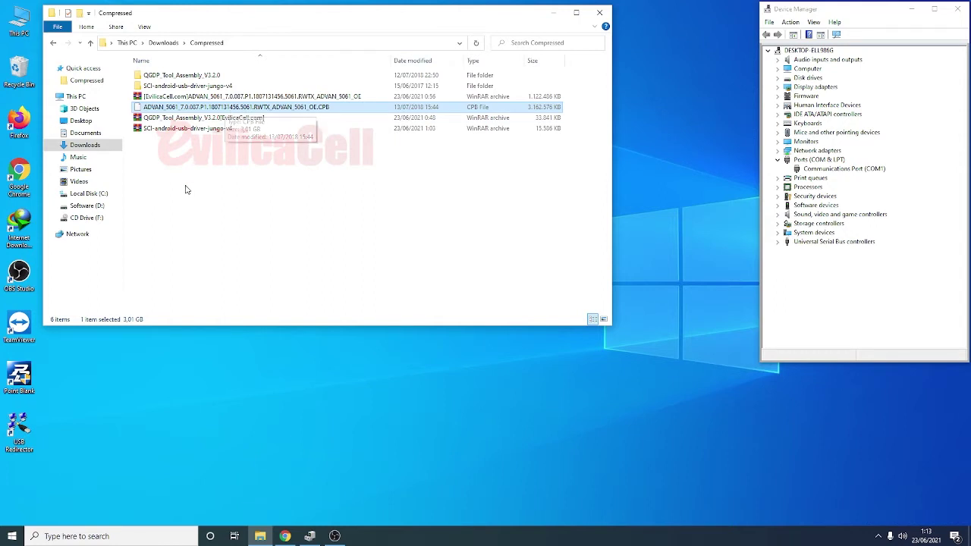
Run the DPInst driver installer from the x64 folder inside SCI-android-usb-driver-jungo-v4's SCIUSB2SERIAL folder.
double_click(173, 90)
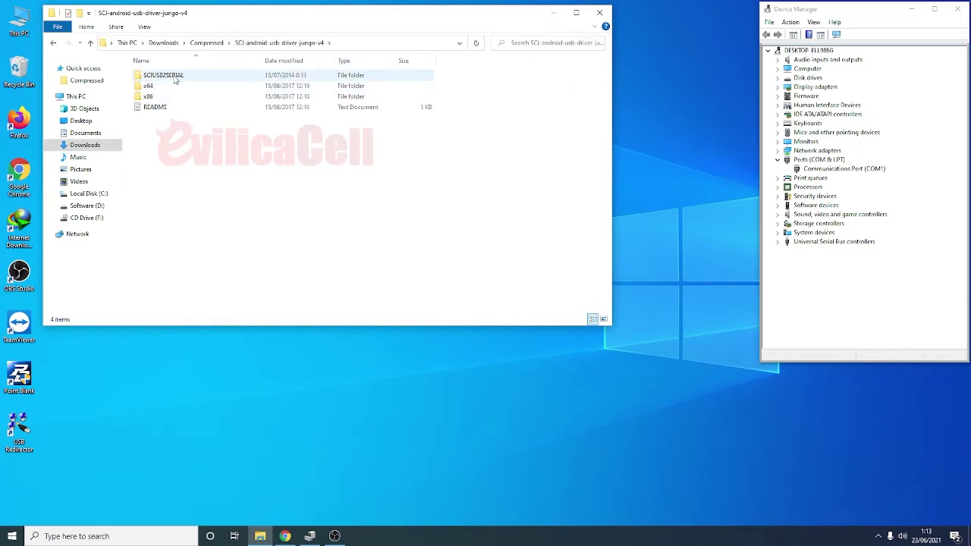
double_click(174, 76)
left_click(175, 76)
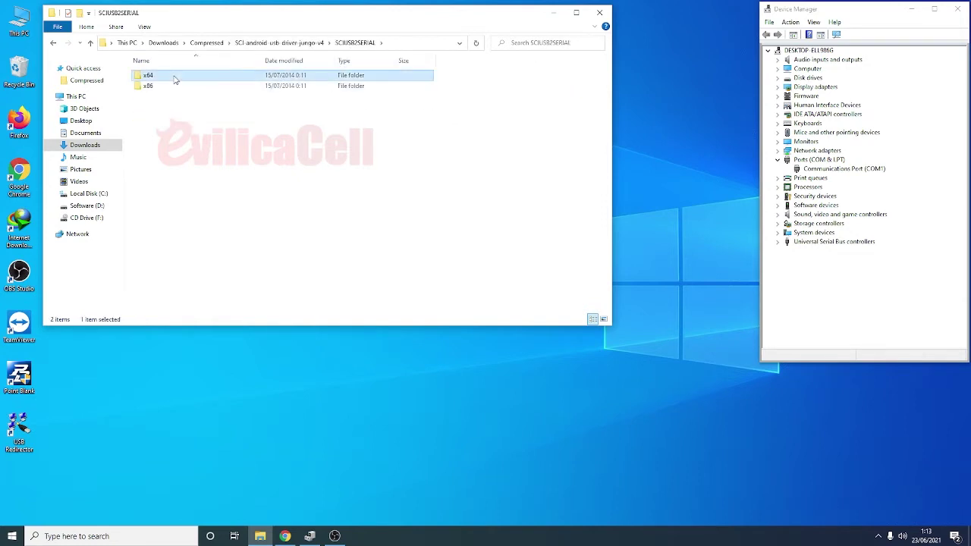
double_click(175, 79)
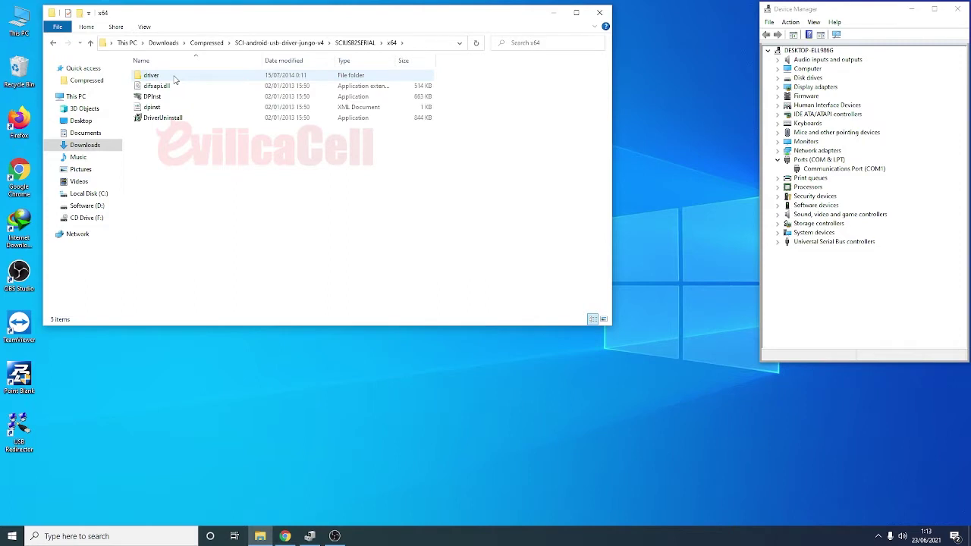
left_click(162, 99)
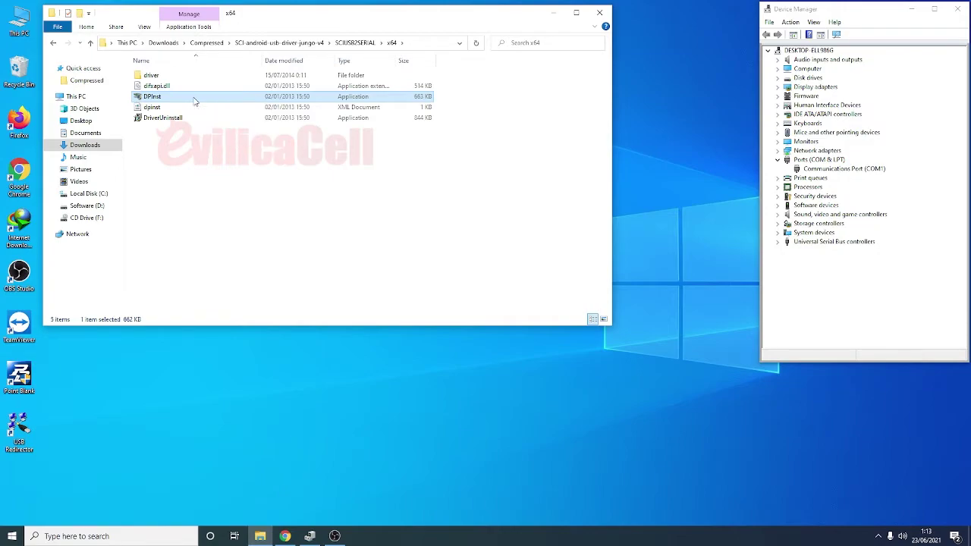
right_click(194, 98)
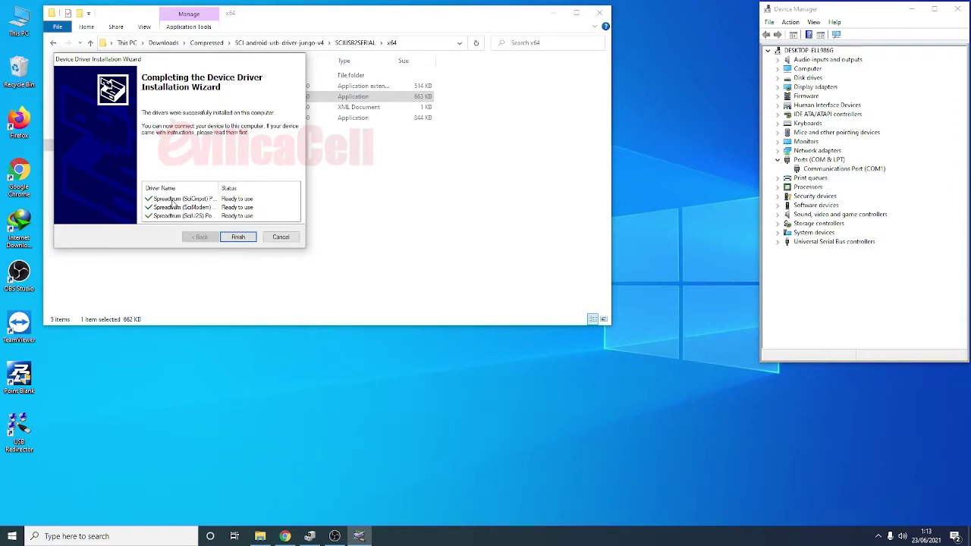
Check the status of each Spreadtrum driver in the installation wizard and finish the wizard.
left_click(173, 200)
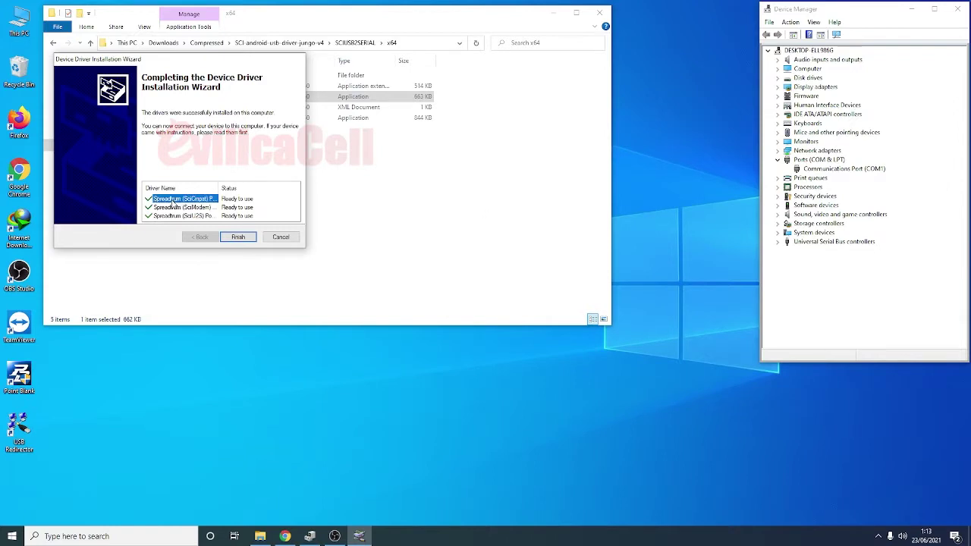
left_click(173, 207)
left_click(172, 216)
left_click(171, 207)
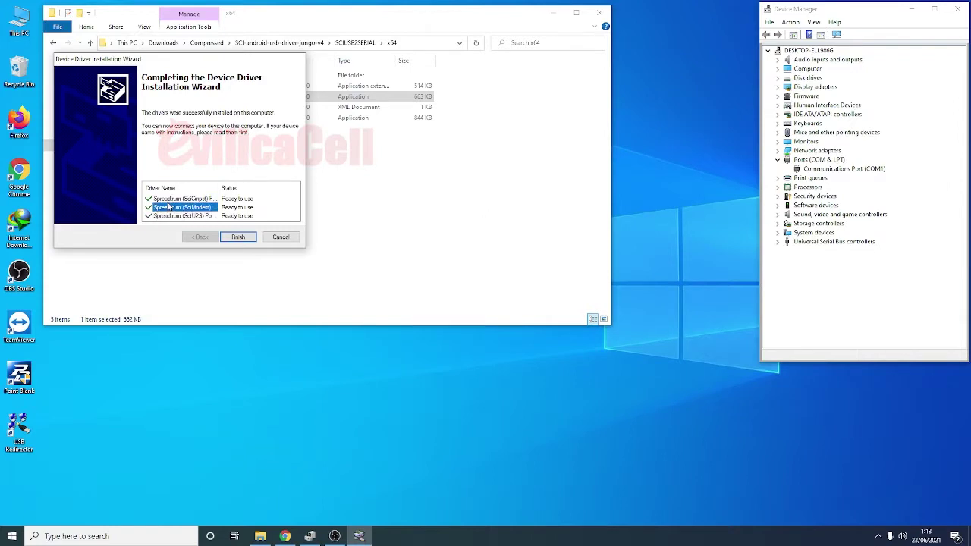
left_click(172, 198)
left_click(236, 237)
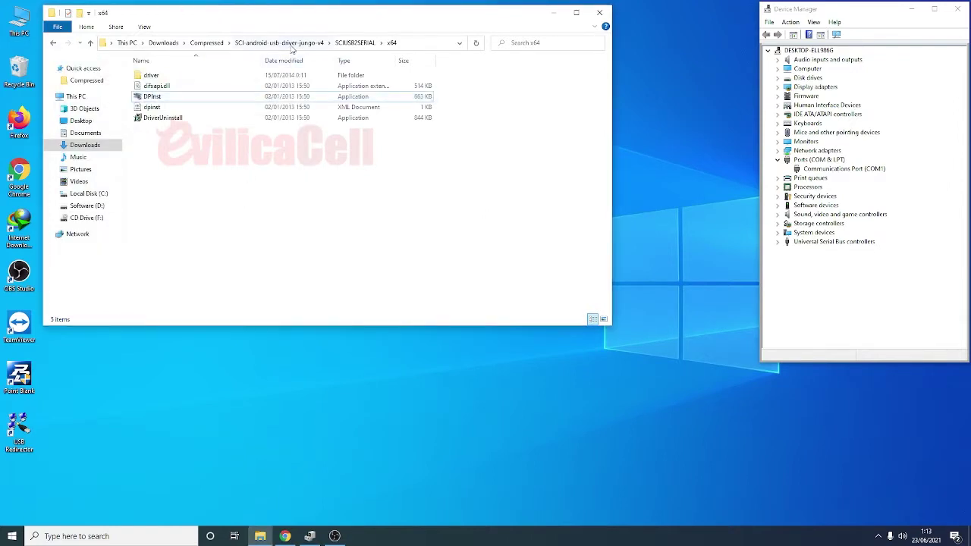
Look inside the SCIUSB2SERIAL x86 folder and return to the main SCI-android-usb-driver-jungo-v4 folder.
left_click(354, 43)
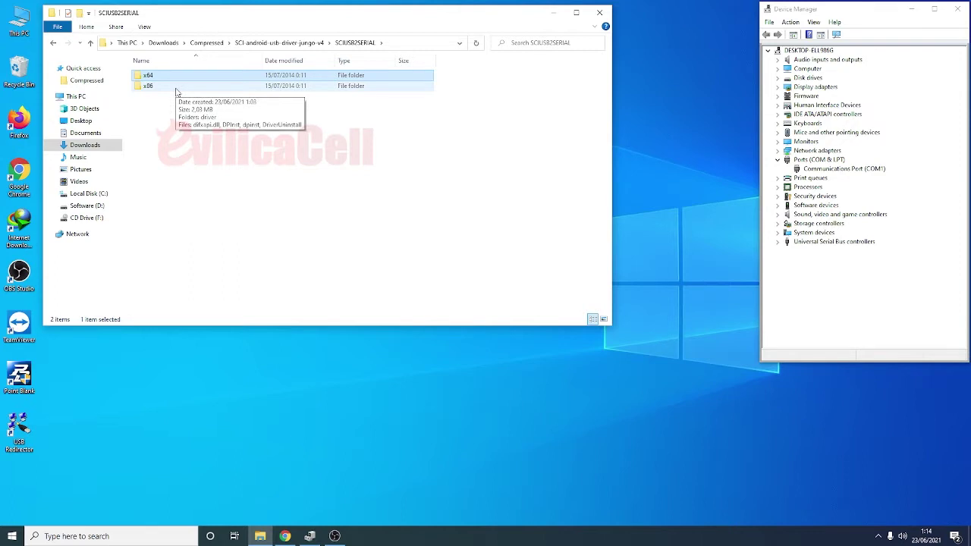
double_click(176, 88)
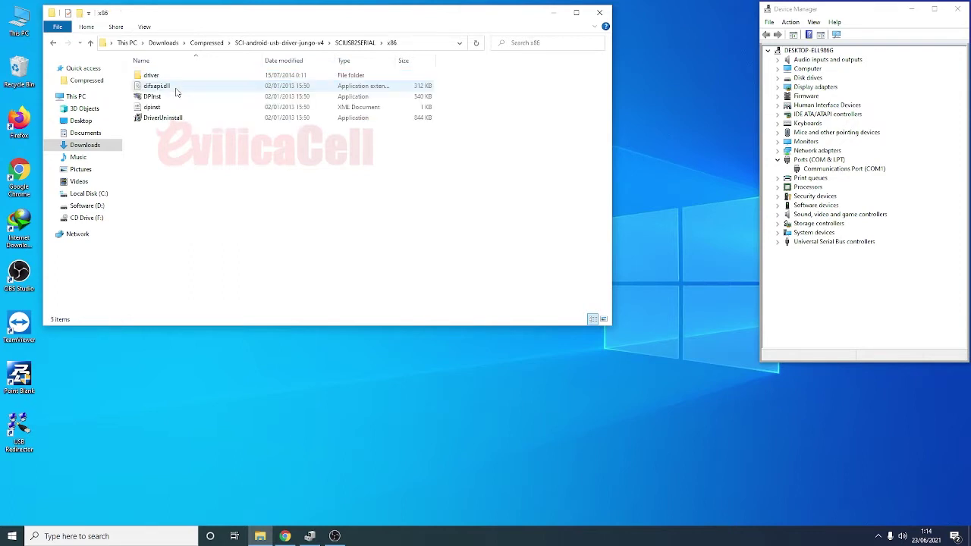
left_click(355, 43)
left_click(279, 43)
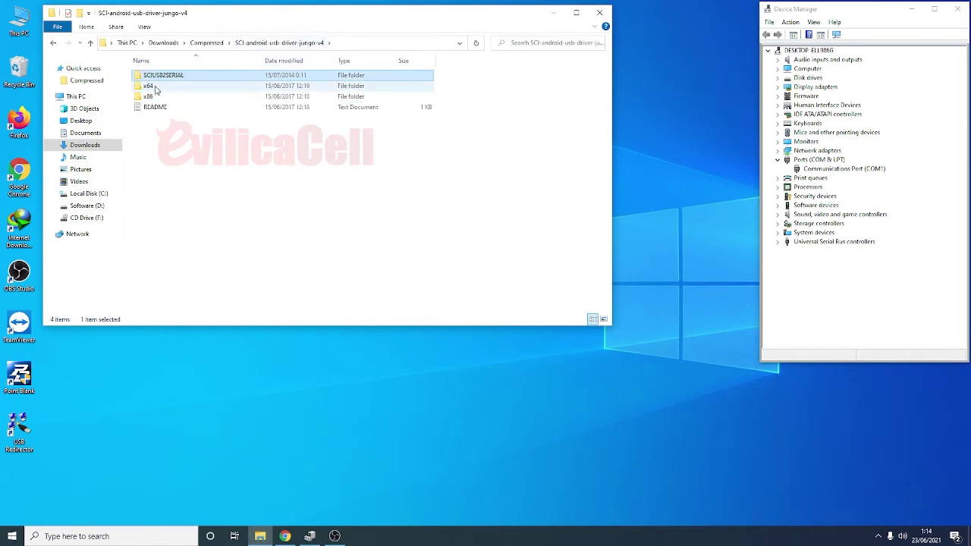
Try to install the drivers with DPInst from the main driver folder's x64 subfolder, check their statuses and close the wizard.
left_click(151, 87)
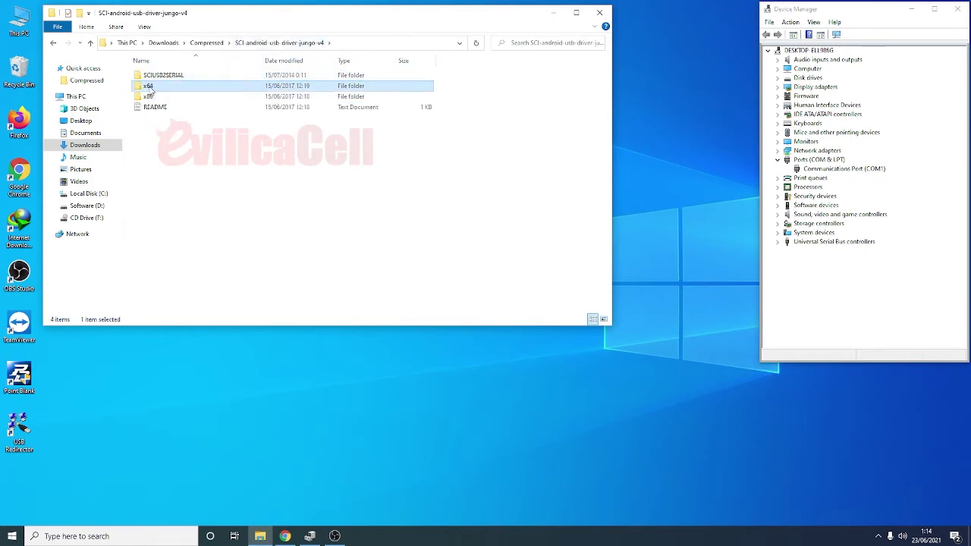
double_click(149, 86)
left_click(152, 96)
right_click(153, 97)
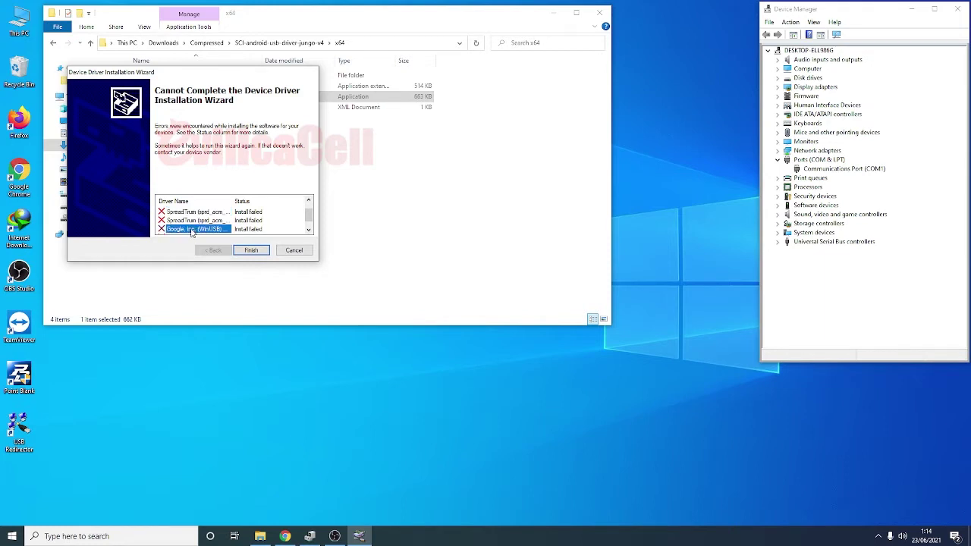
scroll(192, 232, "up", 1)
left_click(195, 212)
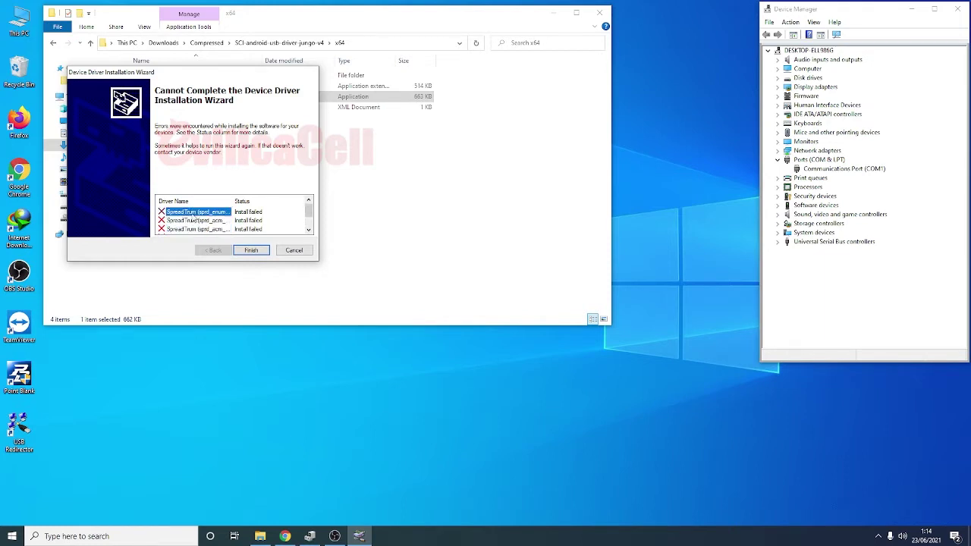
left_click(254, 250)
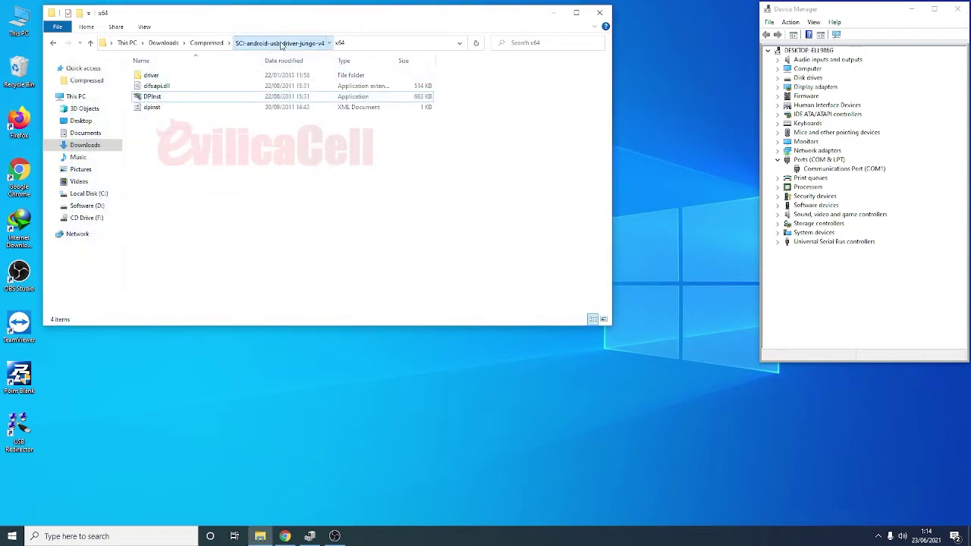
Launch the QGDP_ASE application from the QGDP_Tool_Assembly_V3.2.0 folder in the Compressed downloads.
left_click(279, 42)
left_click(209, 42)
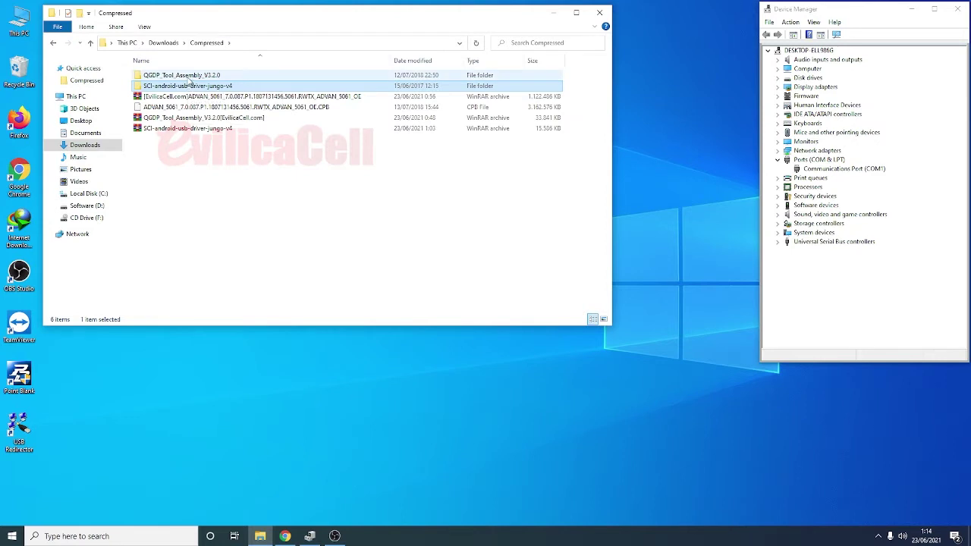
double_click(167, 76)
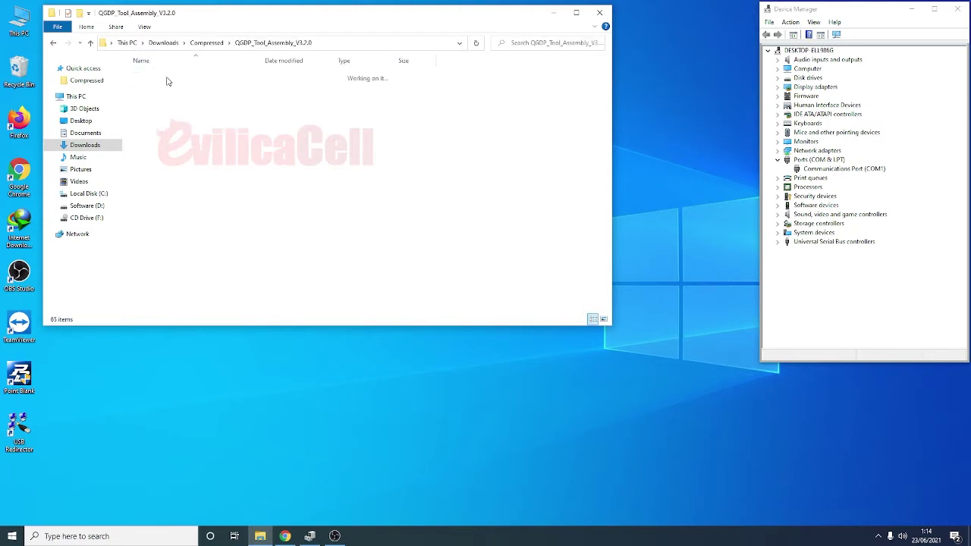
left_click(205, 276)
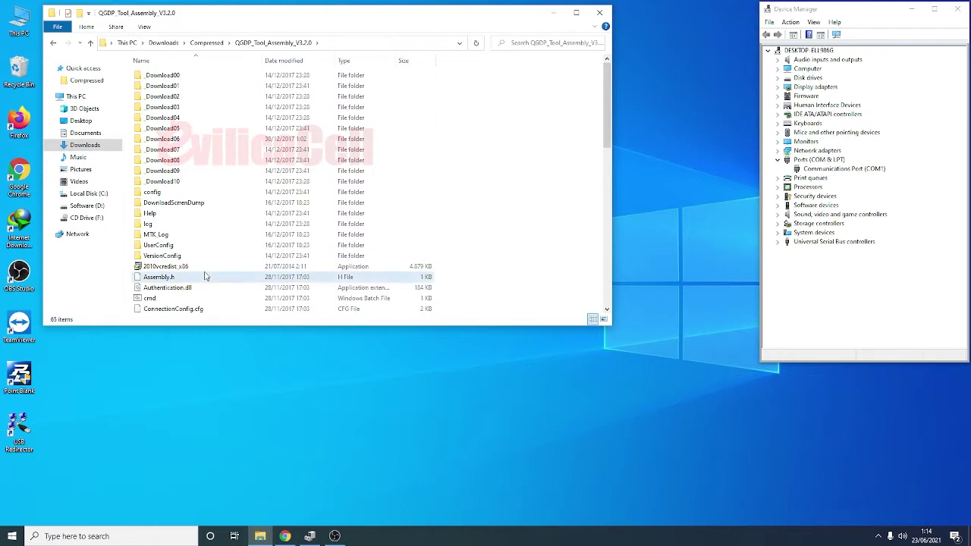
scroll(205, 277, "down", 6)
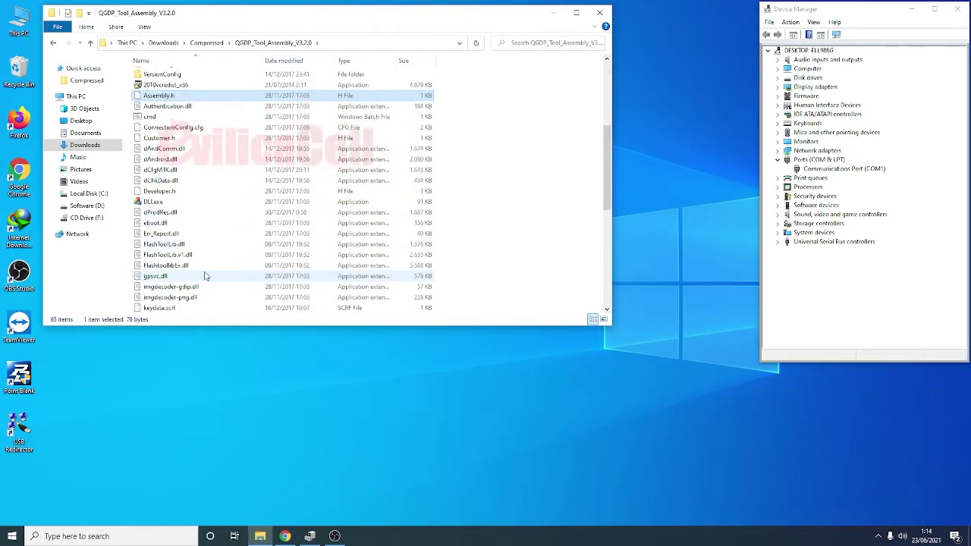
scroll(205, 276, "down", 3)
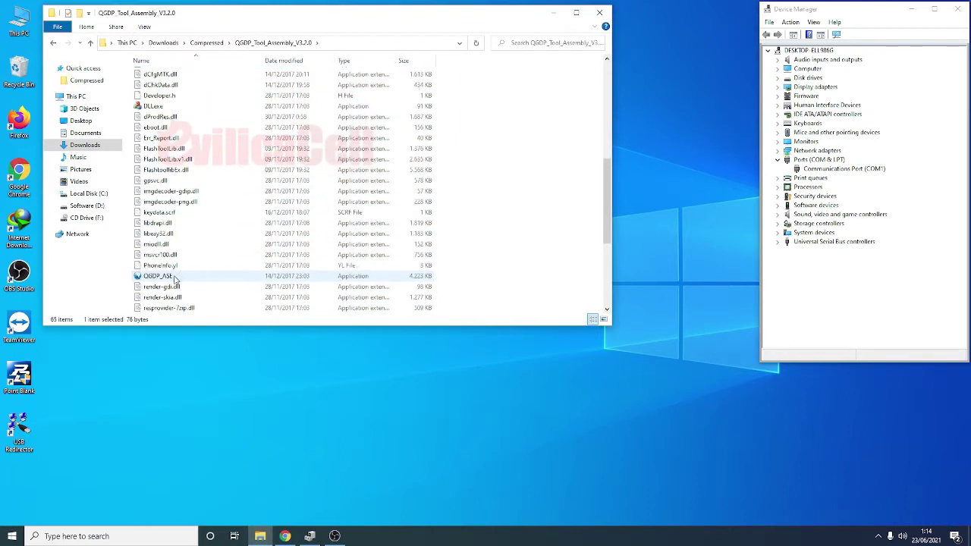
left_click(176, 280)
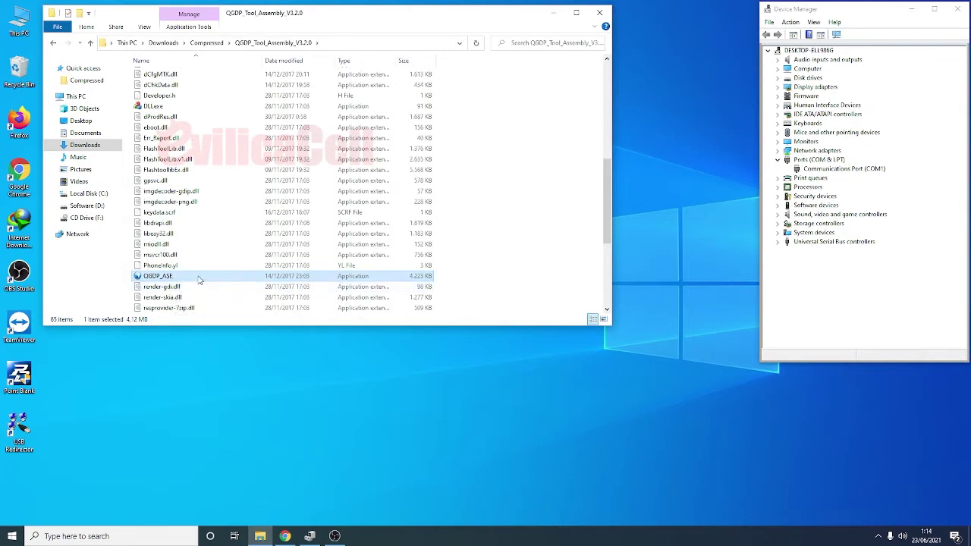
right_click(199, 280)
left_click(225, 297)
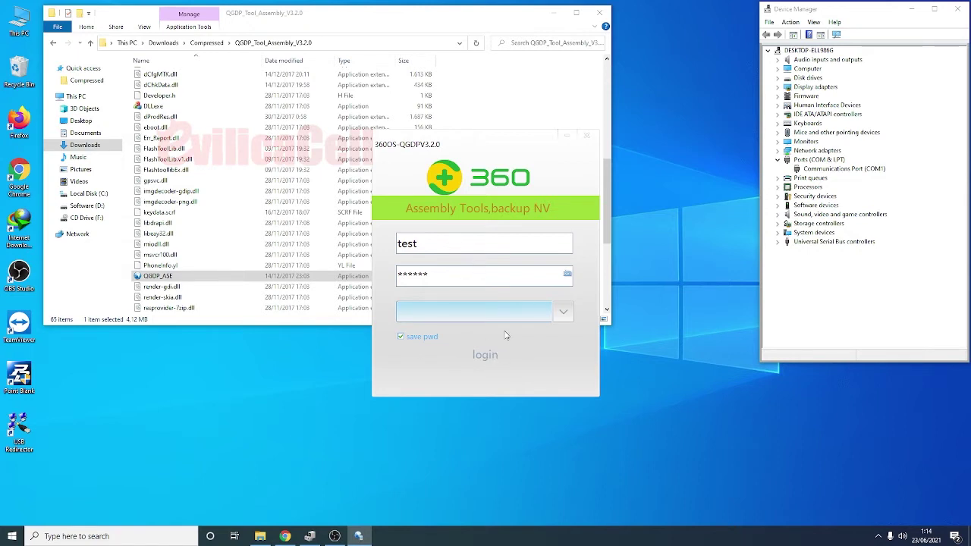
Choose TEST as the login entry and sign in to the assembly tool with the saved credentials.
left_click(566, 314)
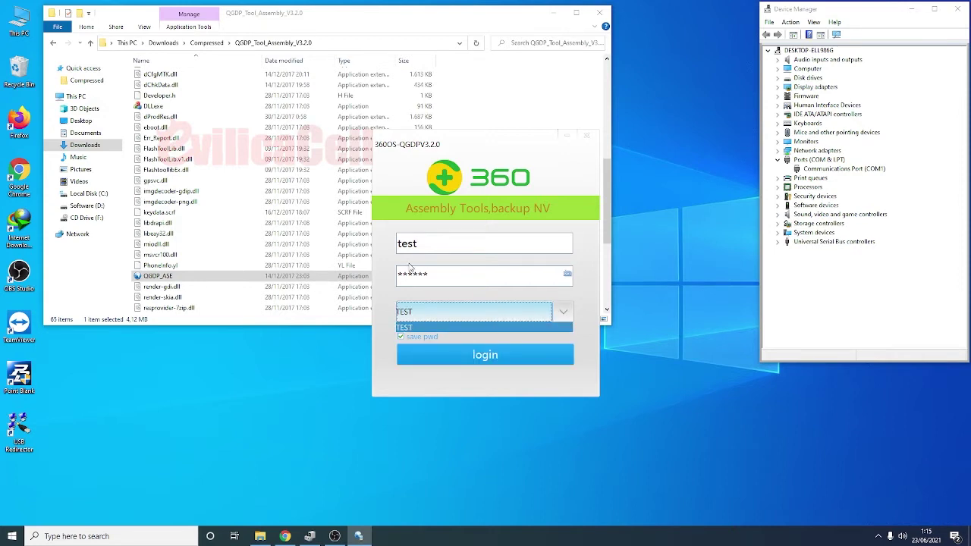
left_click(475, 362)
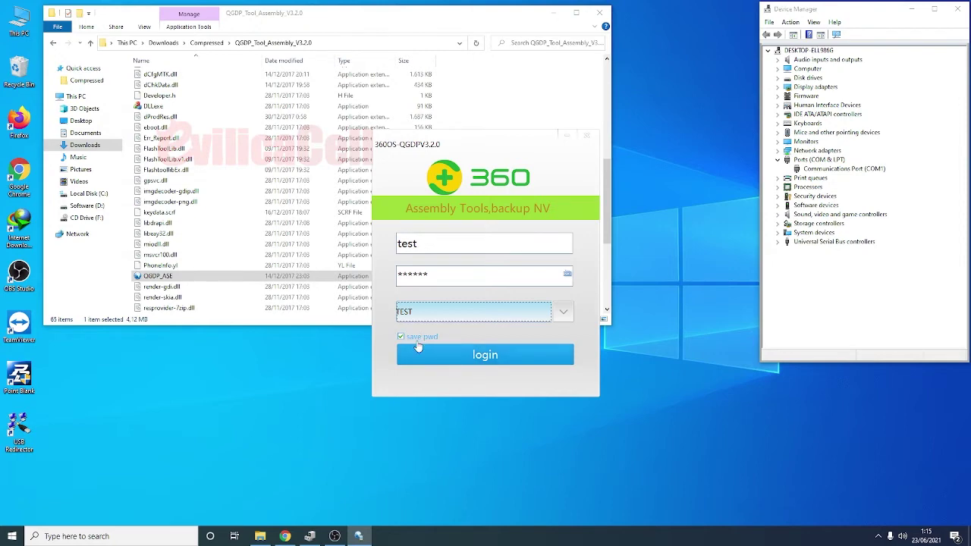
left_click(453, 358)
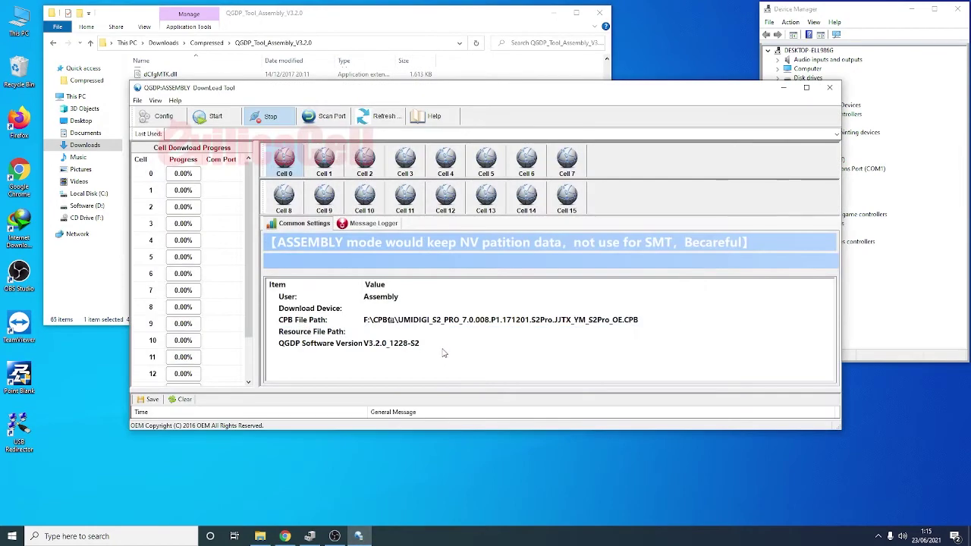
Minimize the QGDP_Tool_Assembly_V3.2.0 folder window and arrange the download tool side by side with Device Manager.
left_click(360, 27)
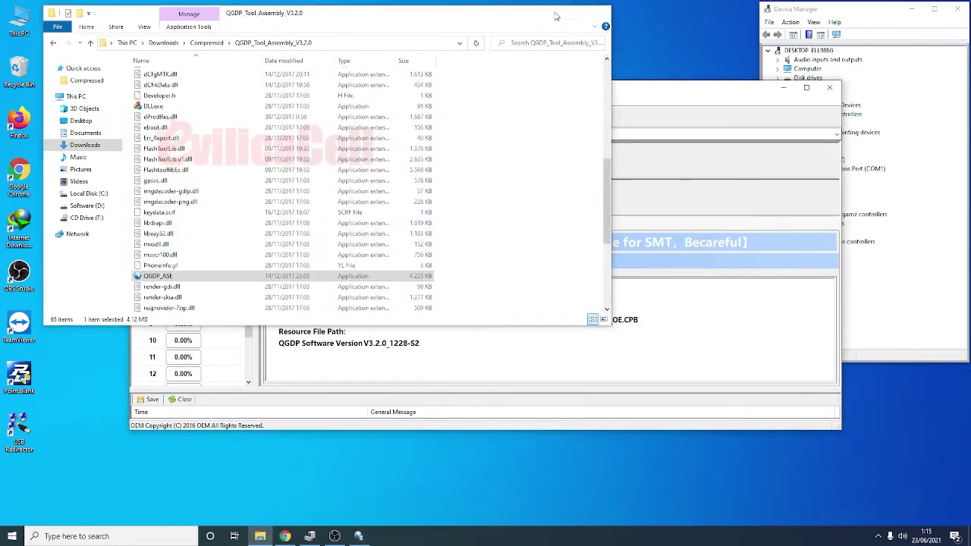
left_click(553, 15)
left_click_drag(384, 98, 254, 17)
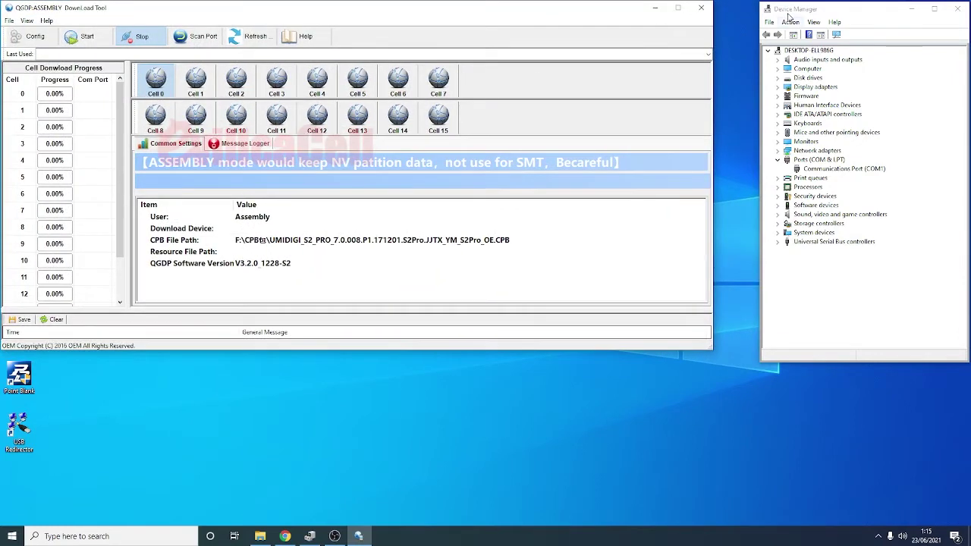
left_click_drag(791, 12, 782, 11)
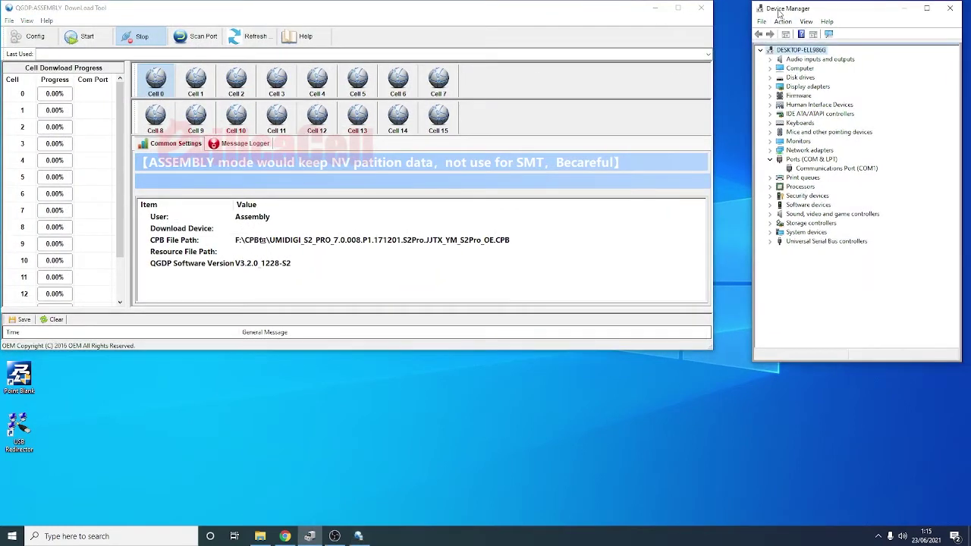
Set the download configuration's CPB file to ADVAN_5061_7.0.087.P1.1807131456.5061.RWTX_ADVAN_5061_OE.CPB from the Compressed downloads and apply it.
left_click(37, 40)
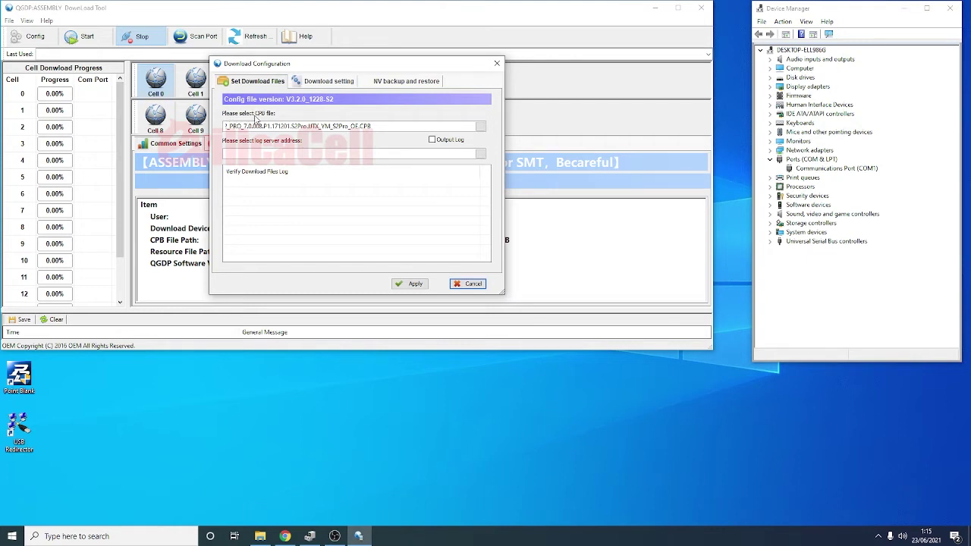
left_click(480, 128)
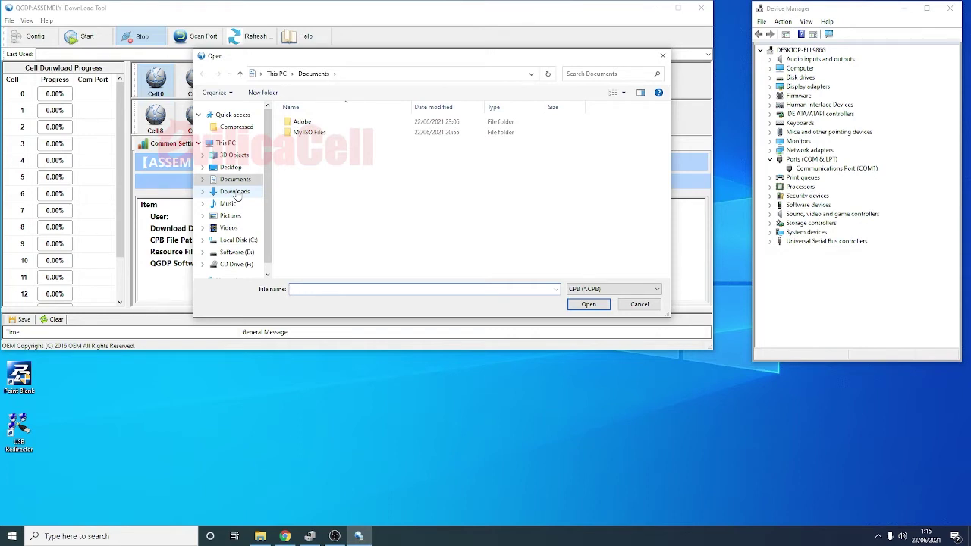
left_click(236, 194)
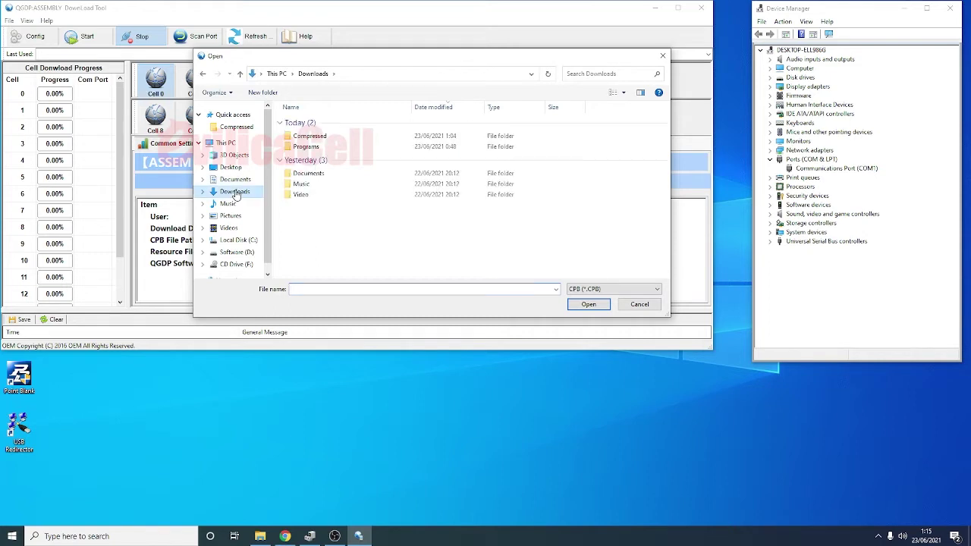
double_click(341, 141)
left_click(341, 143)
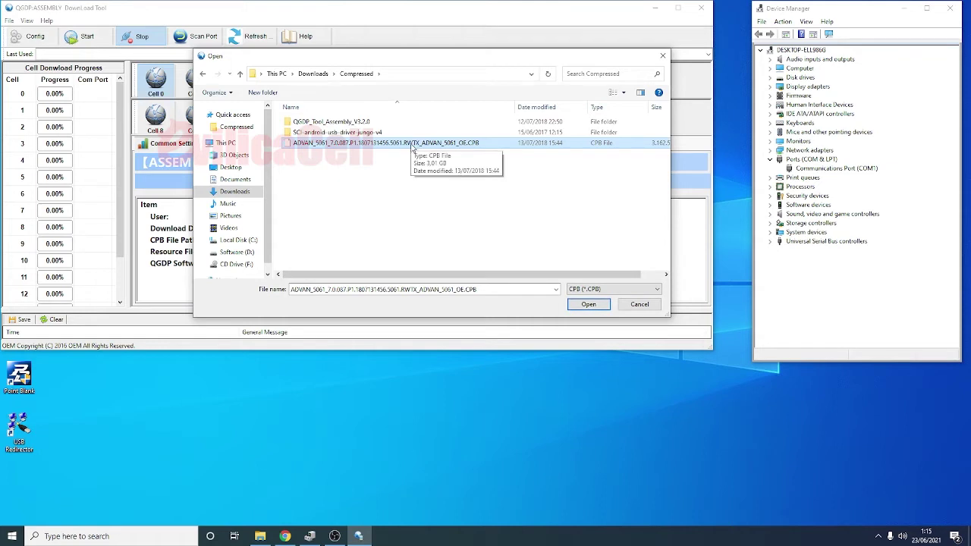
left_click(585, 304)
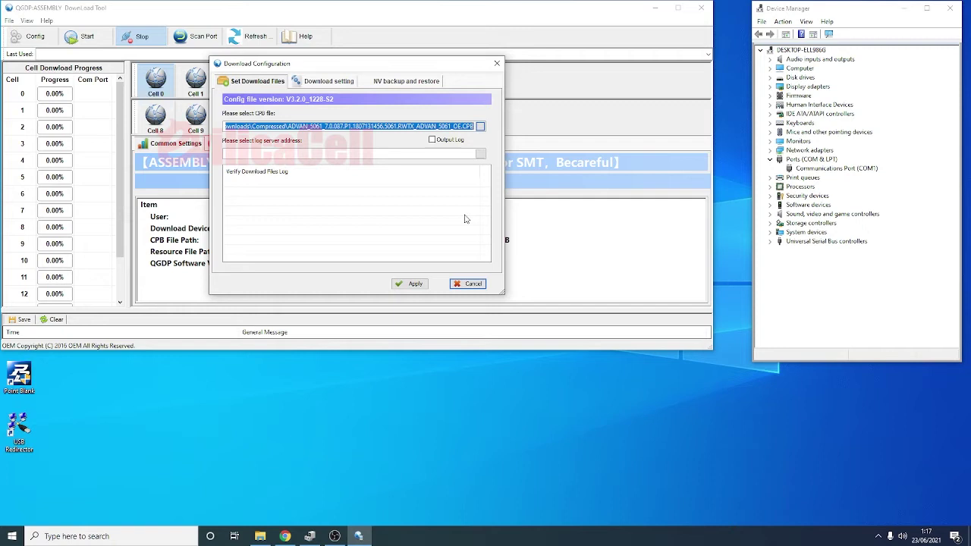
left_click(416, 287)
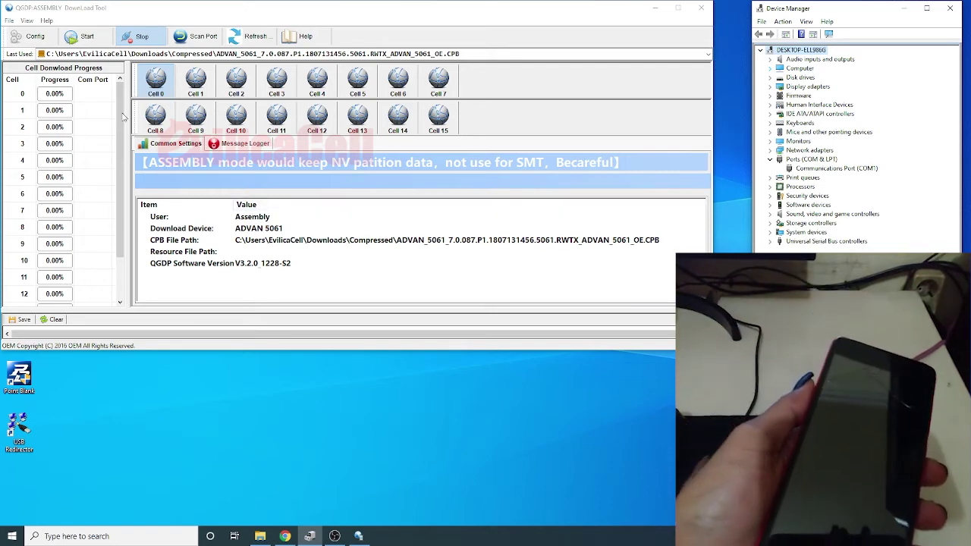
Start and stop a trial download with the phone connected, scan for its serial port and save the Cell 0 assignment.
left_click(85, 40)
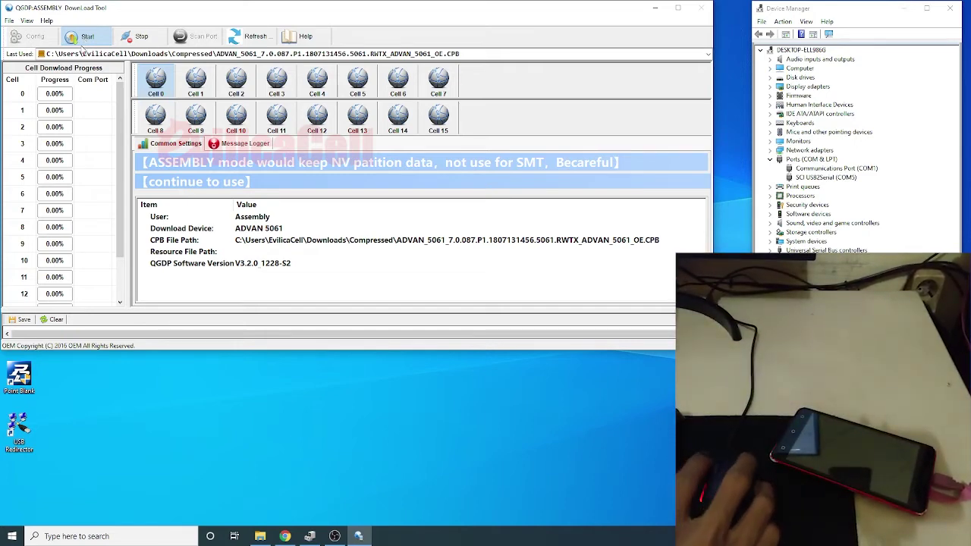
left_click(131, 43)
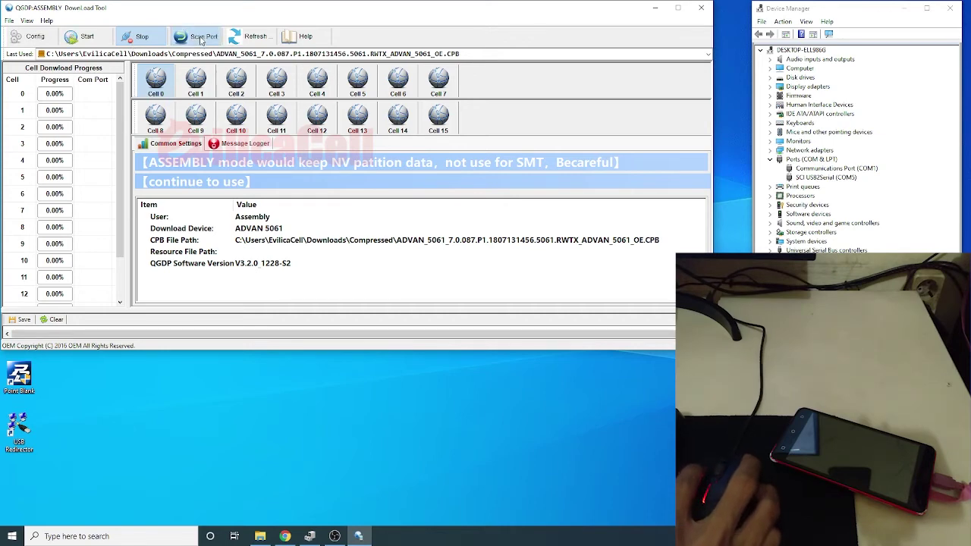
left_click(201, 39)
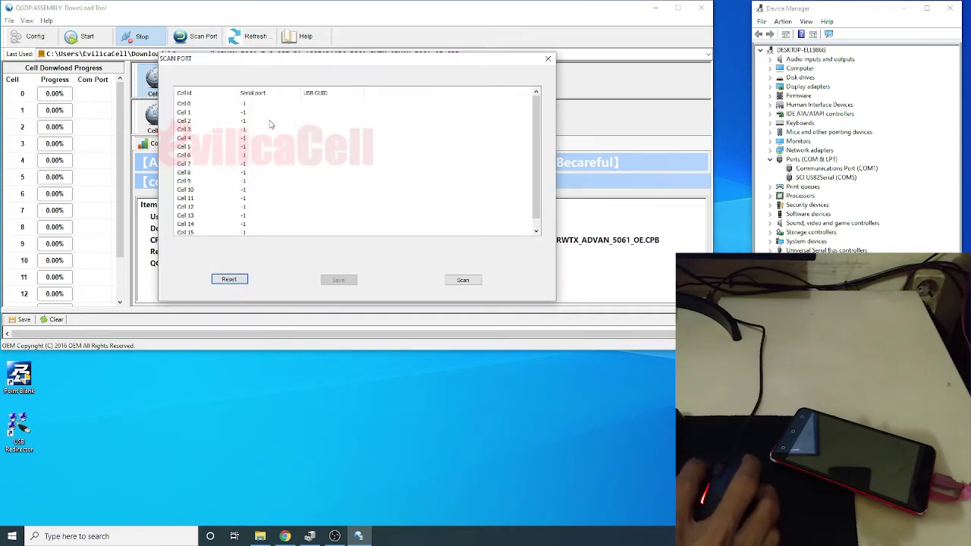
left_click(463, 281)
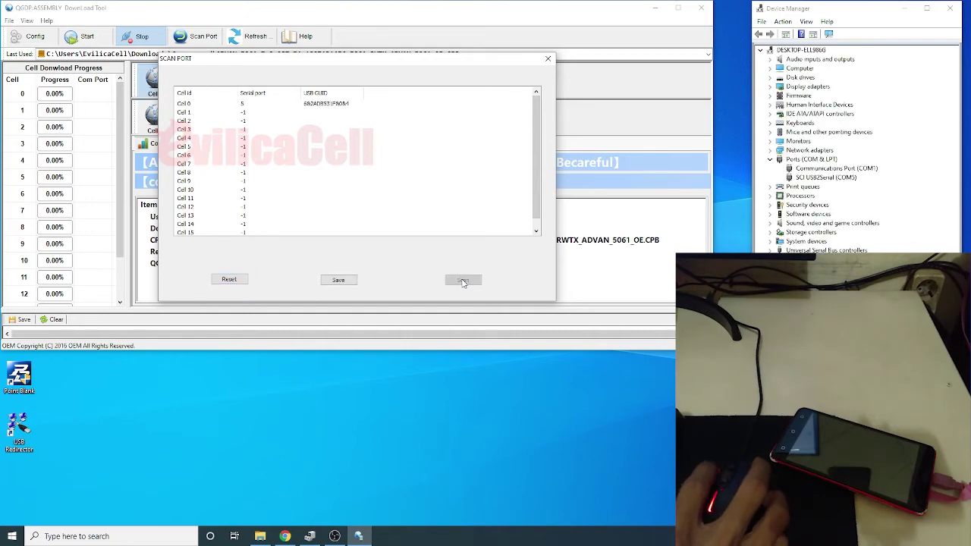
left_click(287, 104)
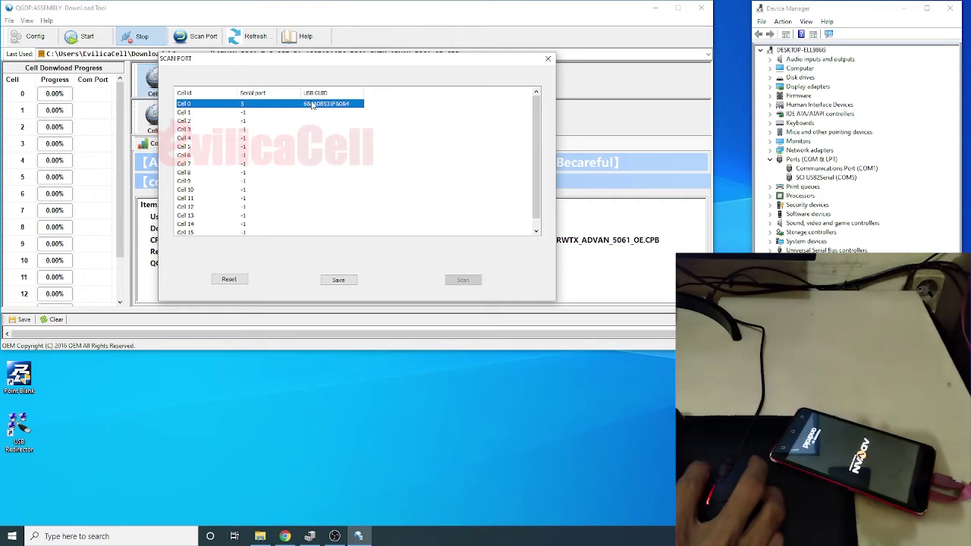
left_click(336, 280)
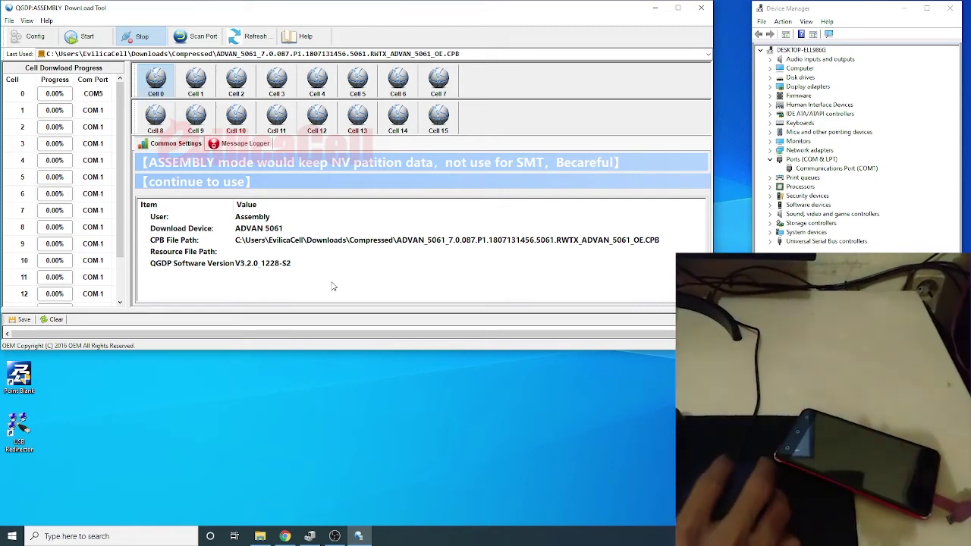
Start the firmware download to the ADVAN 5061 using the saved port assignment.
left_click(96, 37)
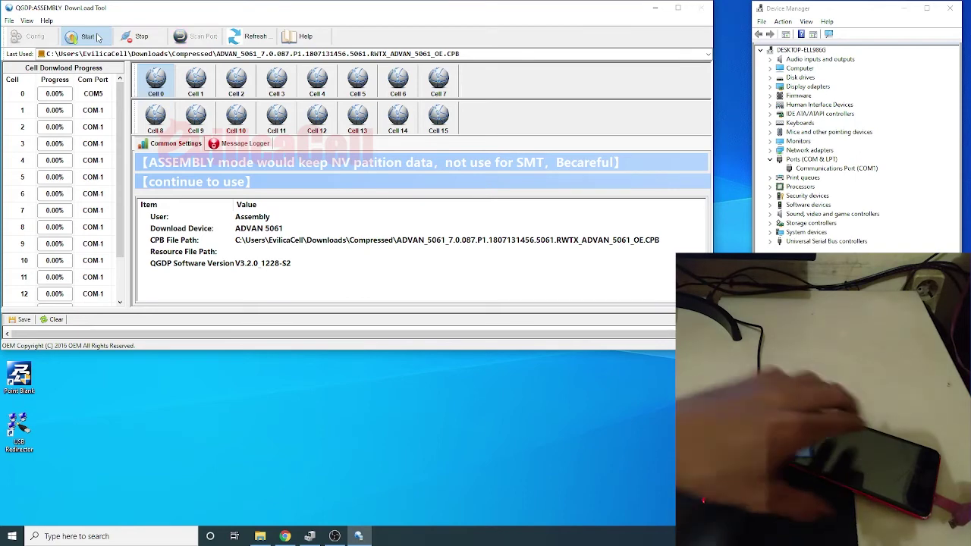